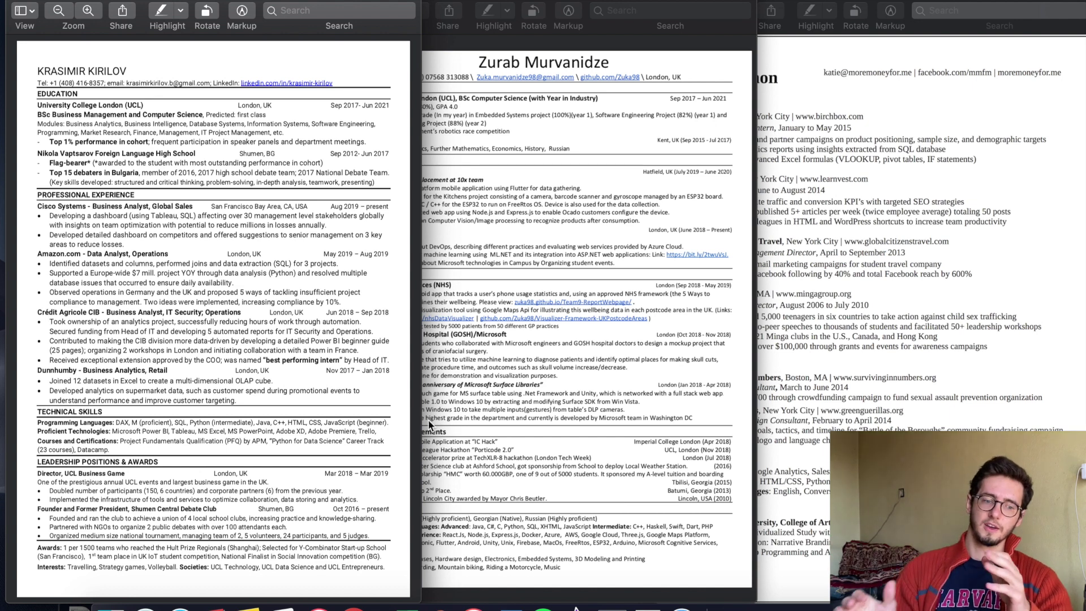
- Bring the middle software engineering résumé window to the front
left_click(498, 439)
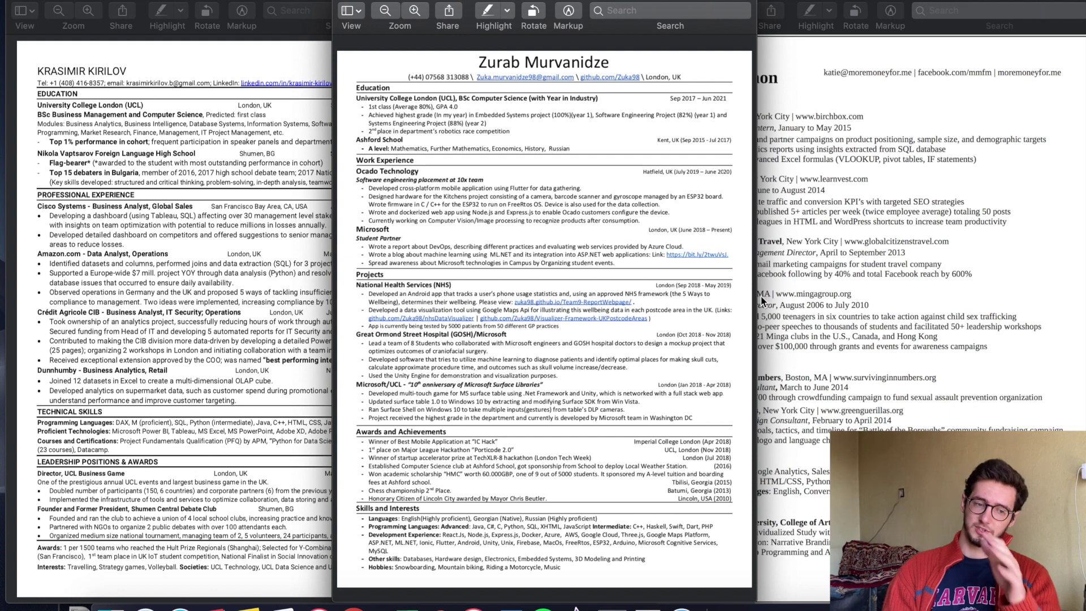
- Raise the rightmost résumé window, then the middle one, for review
left_click(797, 289)
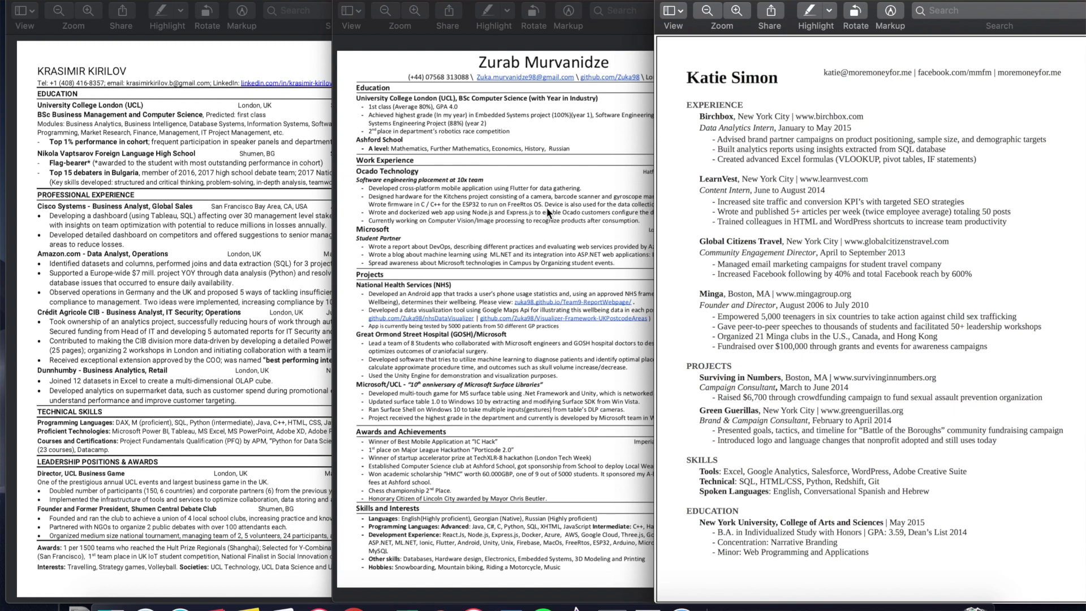
left_click(458, 219)
- Raise the leftmost business analytics résumé and deselect its TECHNICAL SKILLS heading
left_click(307, 280)
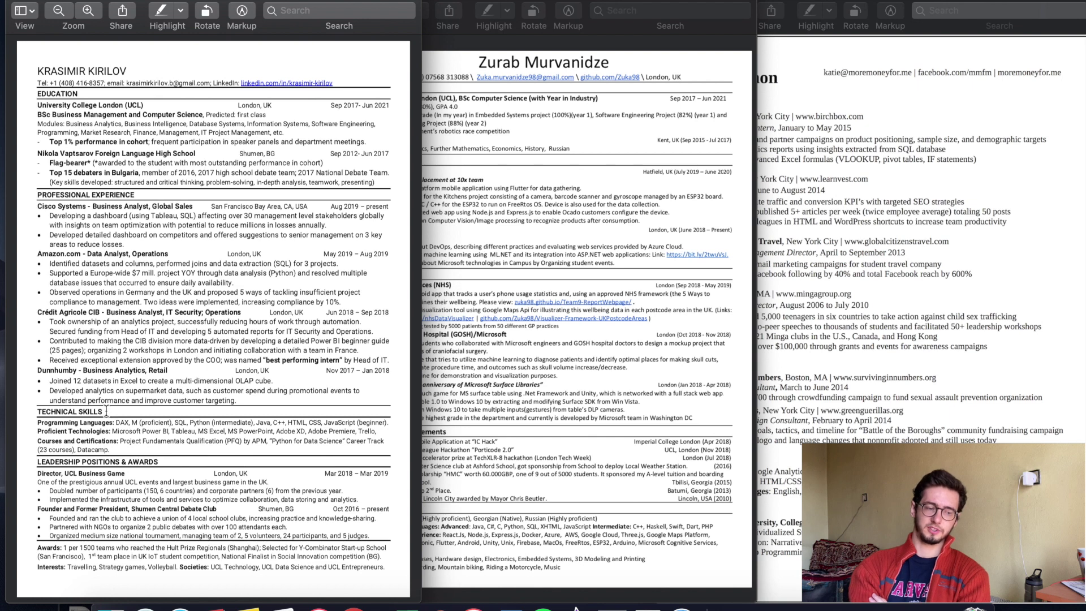
left_click(66, 413)
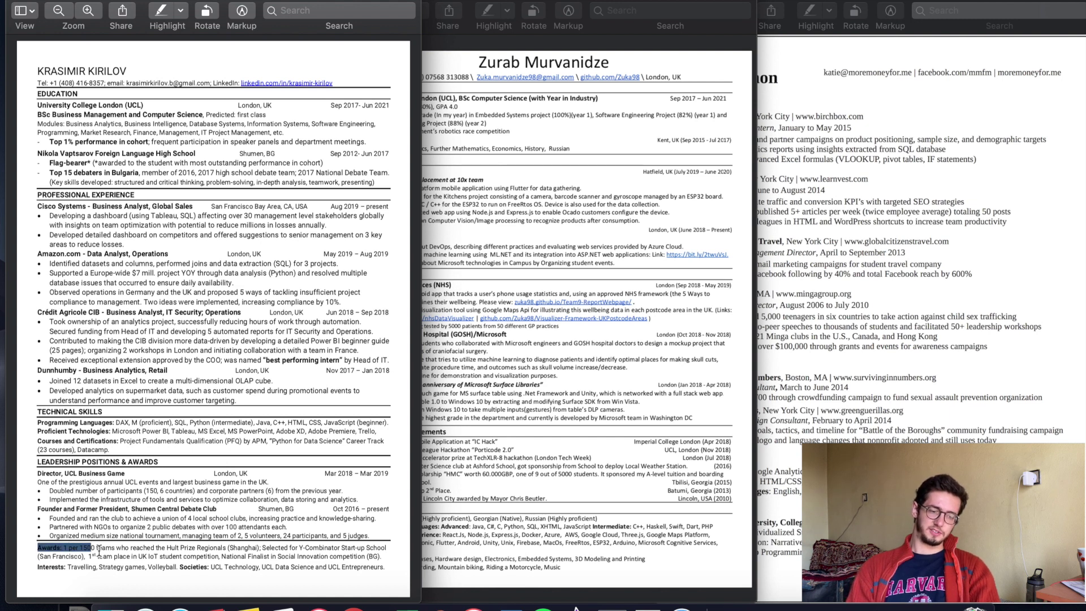
left_click_drag(99, 551, 382, 567)
- Clear the Awards selection, then raise the middle résumé and then the rightmost one
left_click(378, 567)
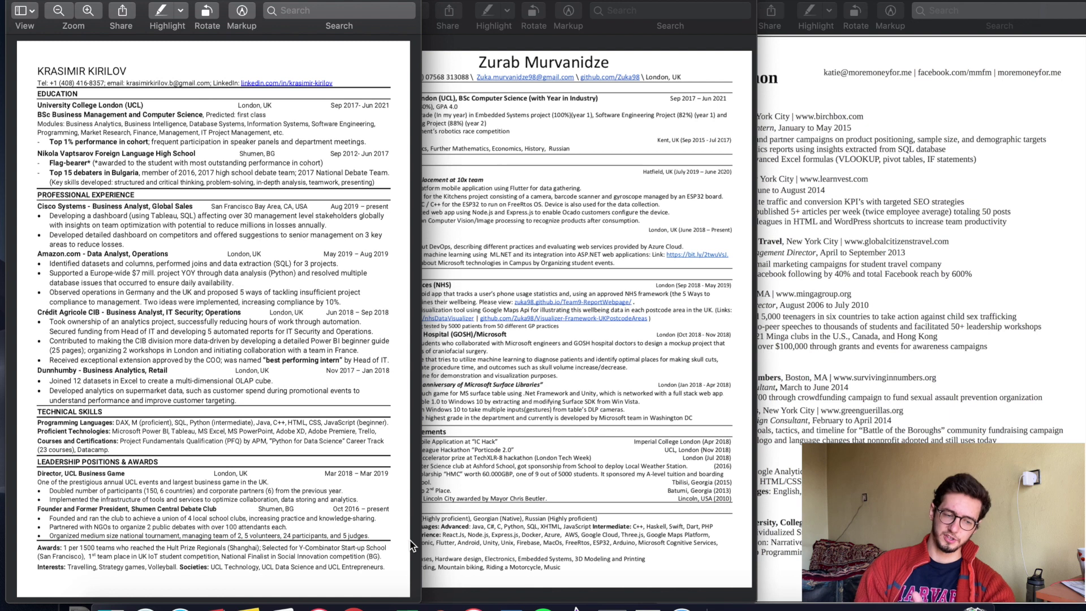
left_click(490, 535)
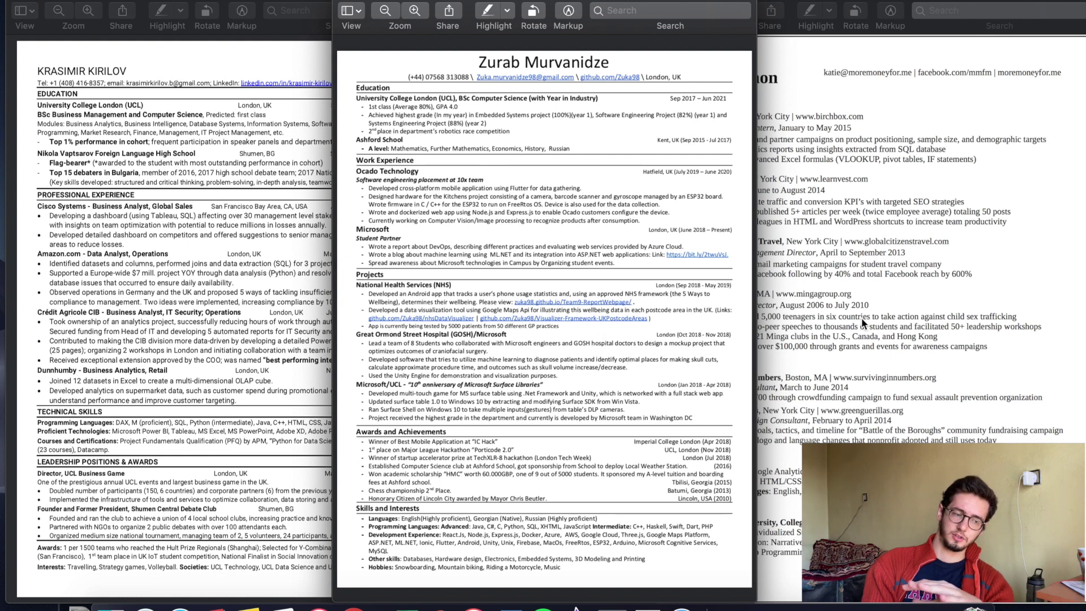
left_click(812, 378)
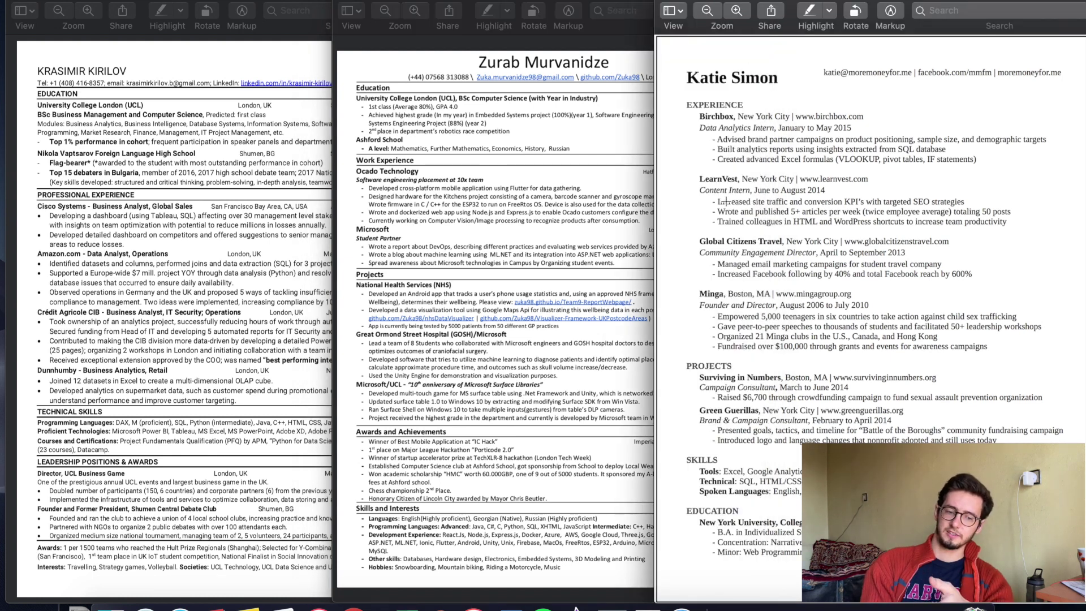
- Briefly raise the middle résumé, then bring the marketing and analytics résumé forward
left_click(550, 233)
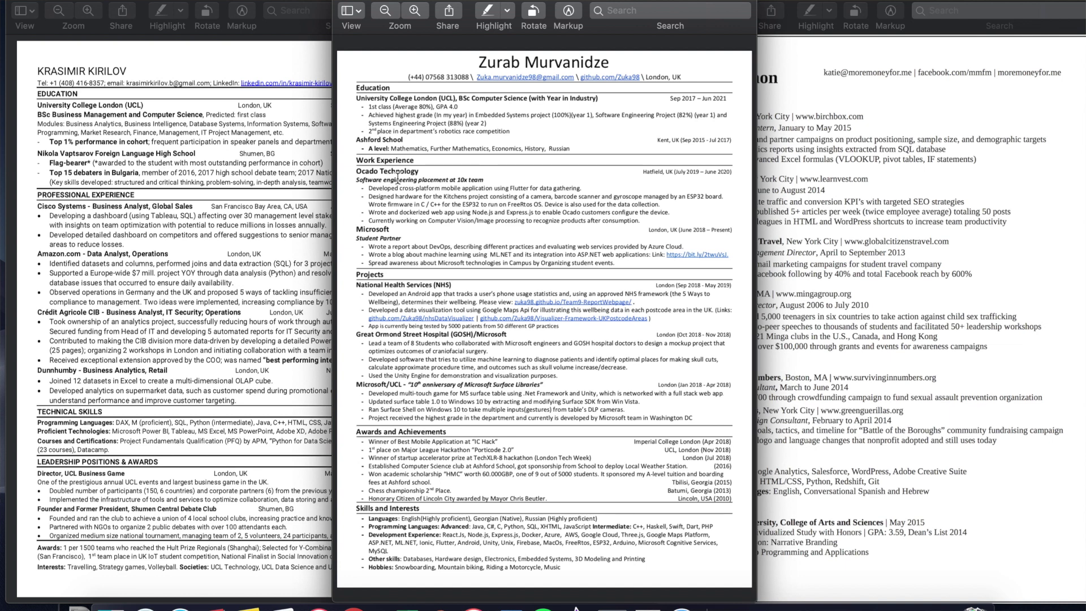
left_click(794, 183)
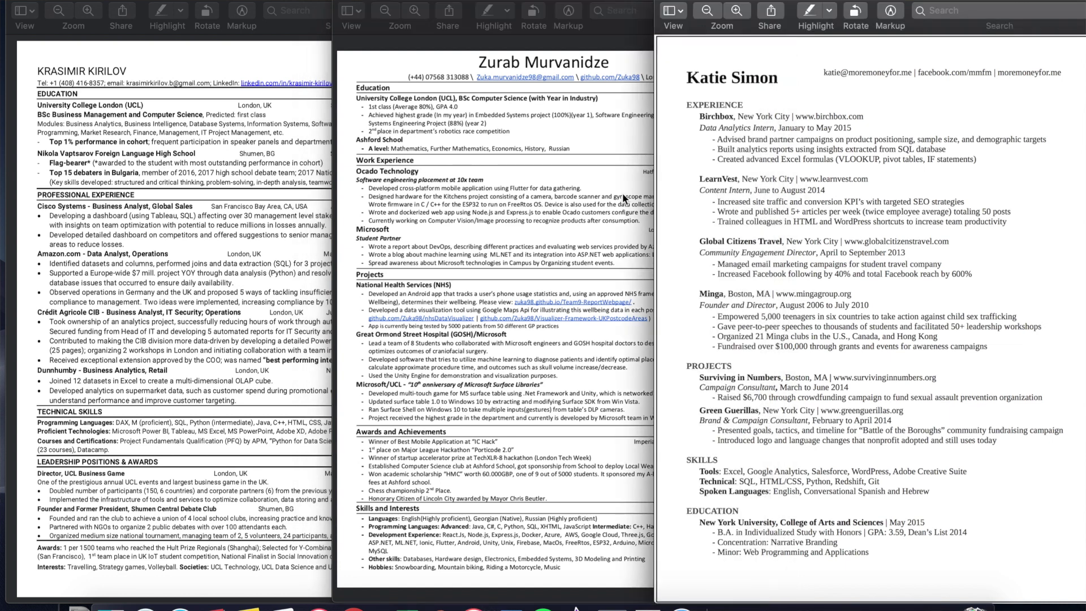